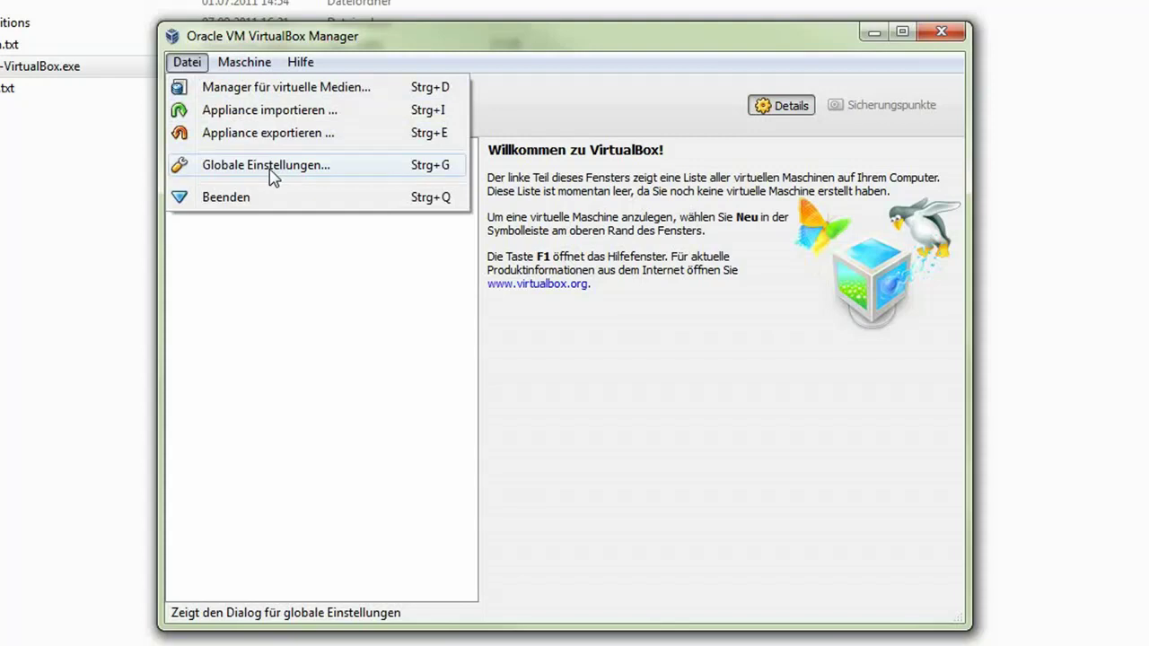
Step: Open the global settings and browse the folder tree of the default machine path down to Portable-VirtualBox\data\.VirtualBox
{"action": "left_click", "coordinate": [272, 171]}
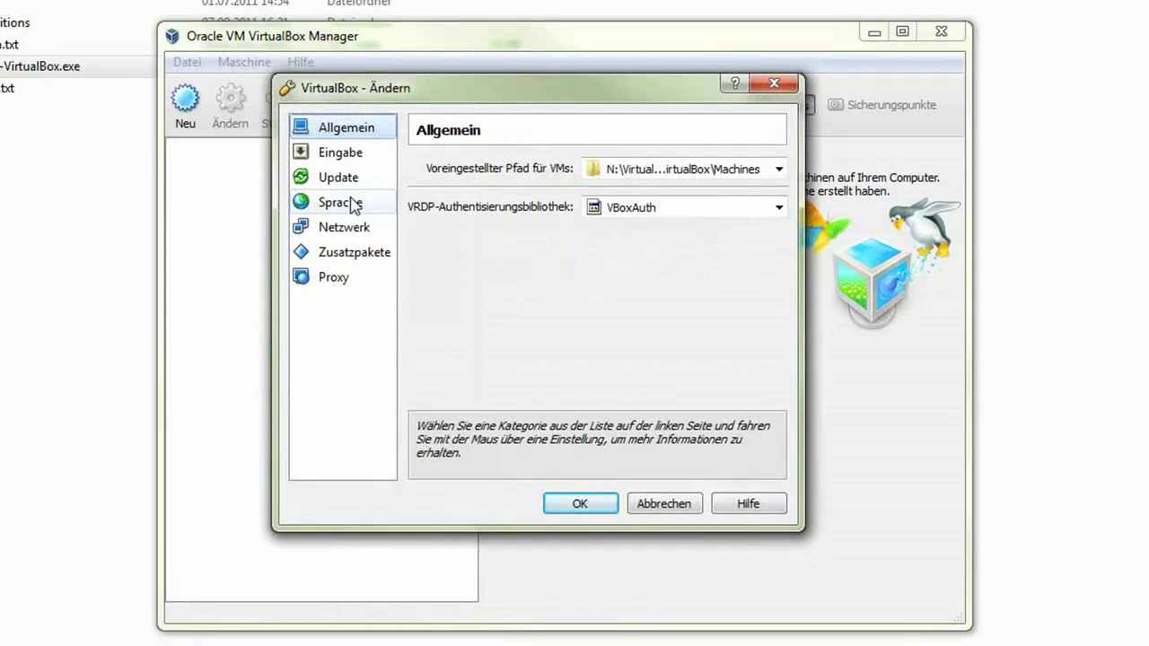
{"action": "mouse_move", "coordinate": [787, 177]}
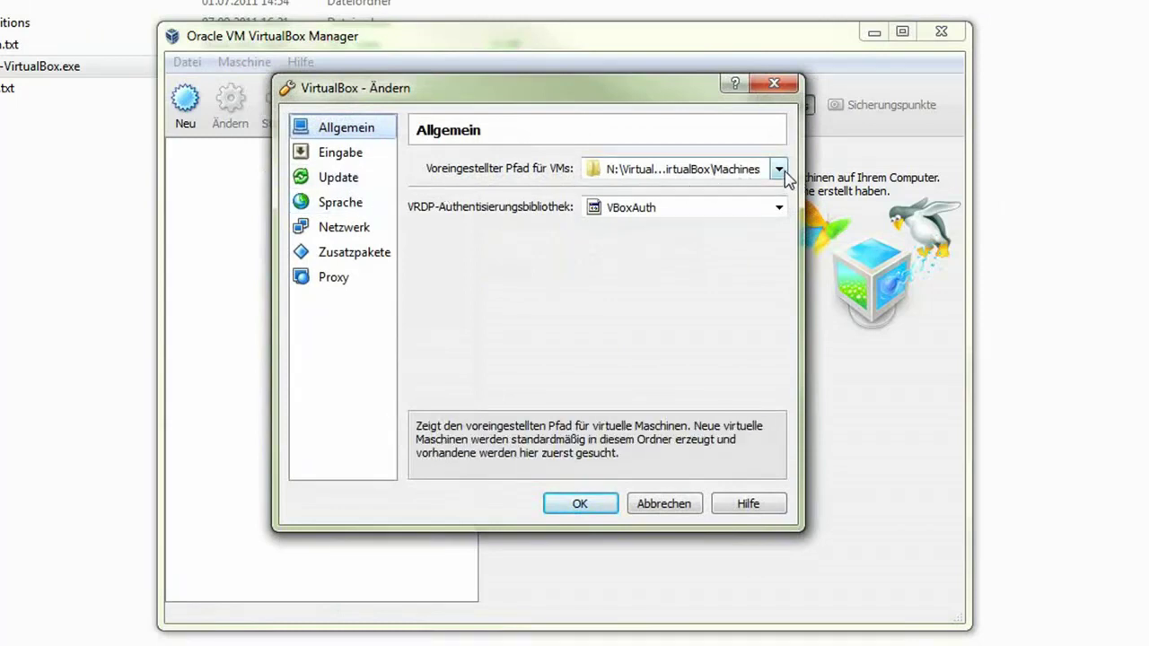
{"action": "left_click", "coordinate": [781, 169]}
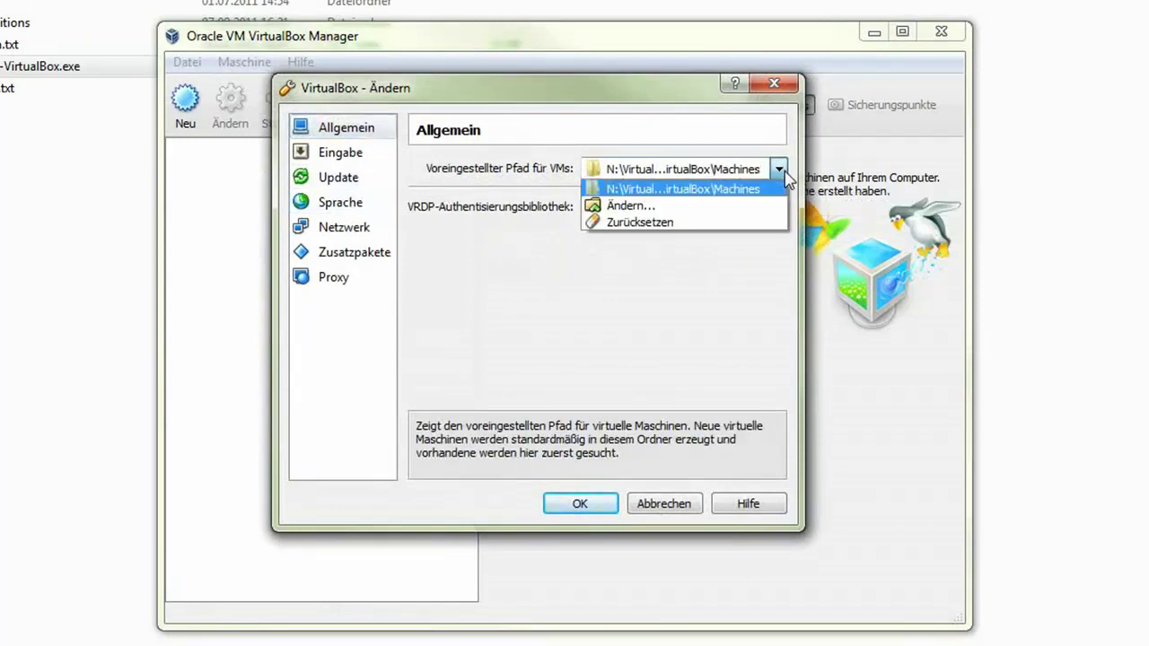
{"action": "left_click", "coordinate": [683, 207]}
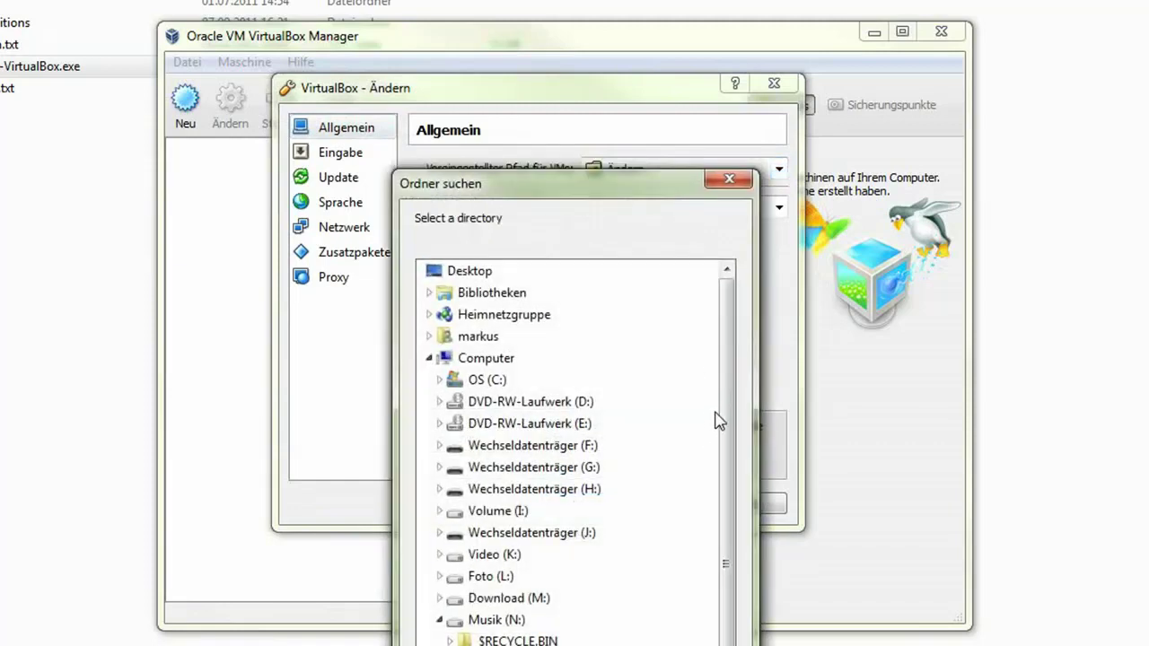
{"action": "left_click_drag", "start_coordinate": [654, 175], "coordinate": [672, 13]}
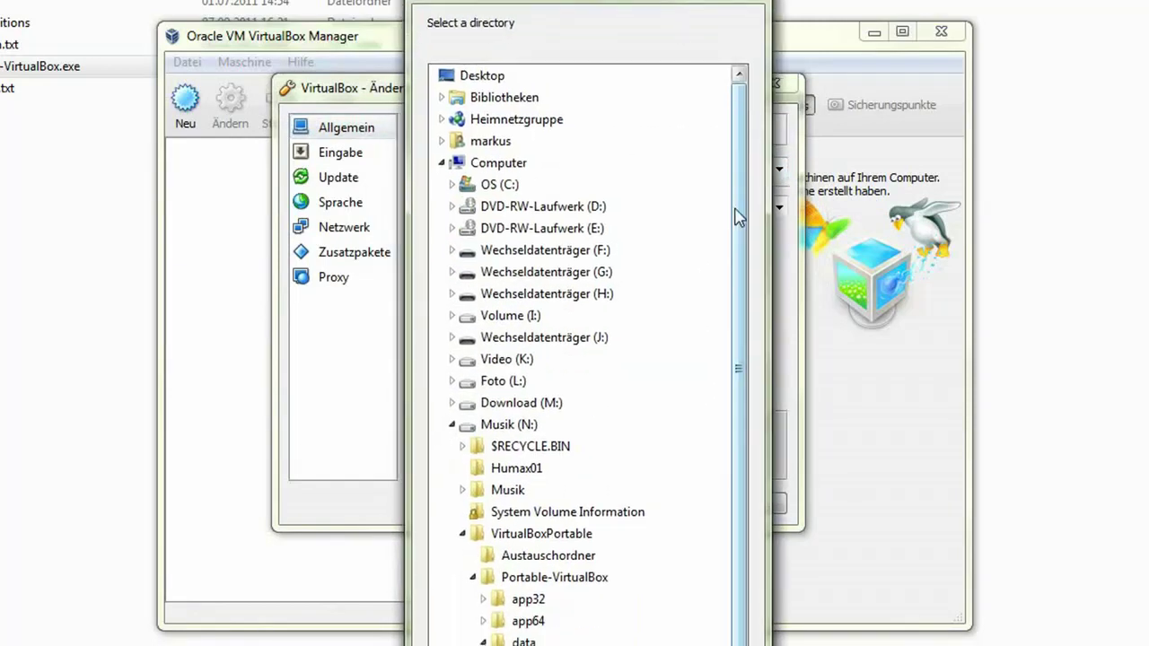
{"action": "left_click_drag", "start_coordinate": [738, 215], "coordinate": [738, 303]}
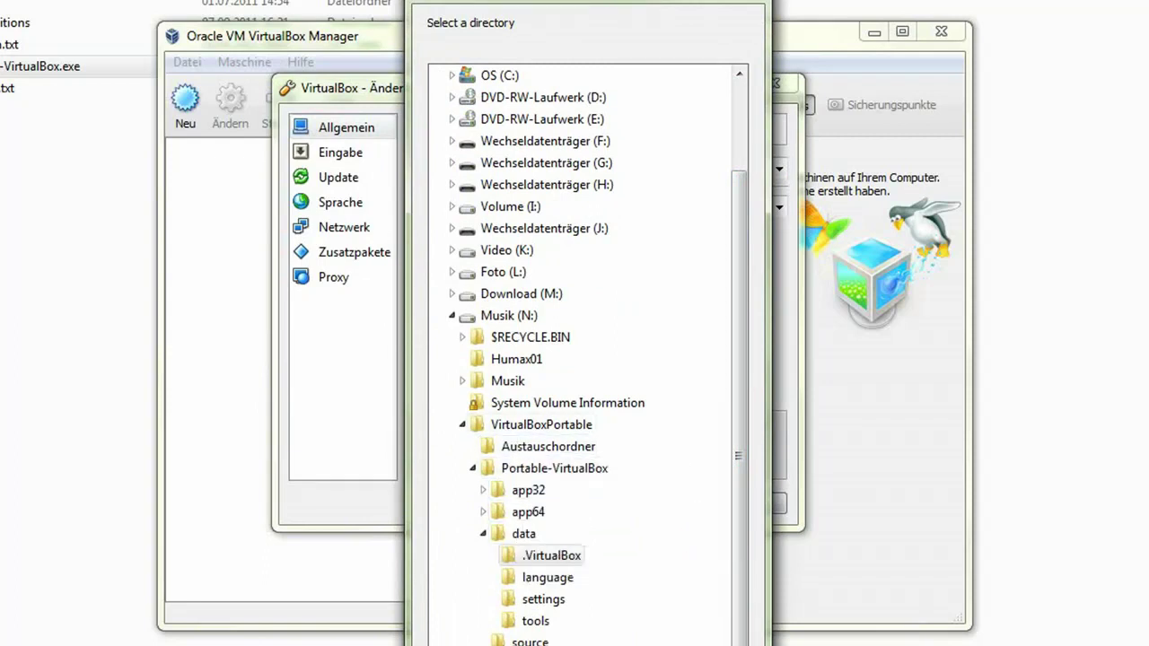
{"action": "key", "text": "Return"}
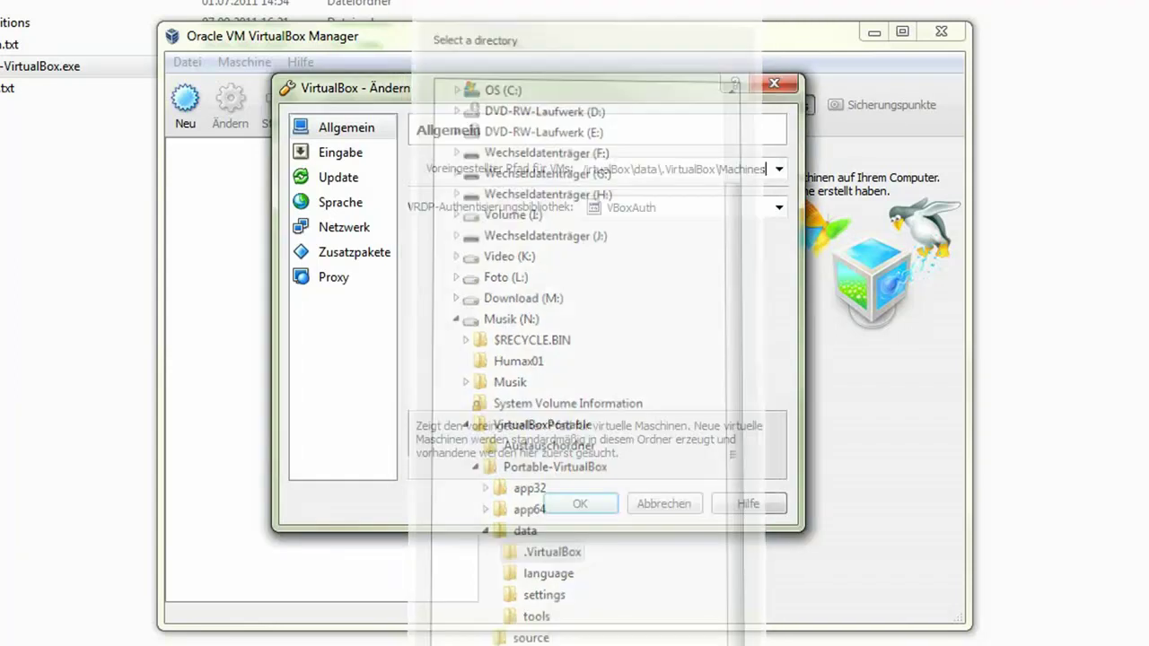
Step: Disable the automatic update check in the global settings and review the input, language and host-only network settings
{"action": "left_click", "coordinate": [333, 160]}
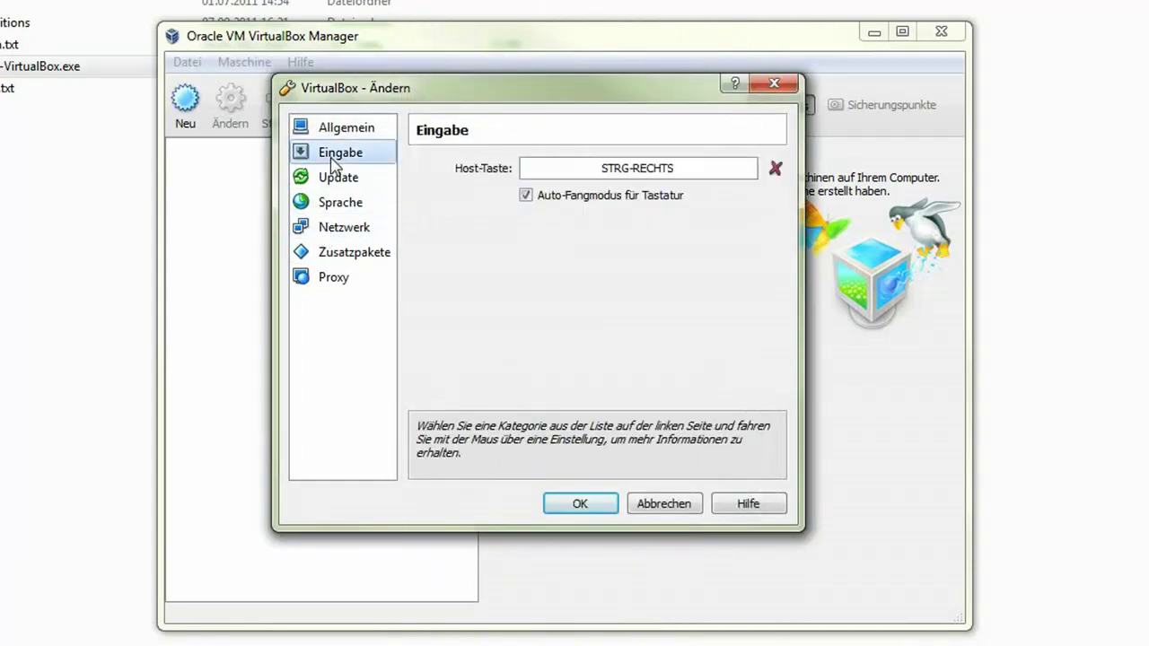
{"action": "left_click", "coordinate": [333, 177]}
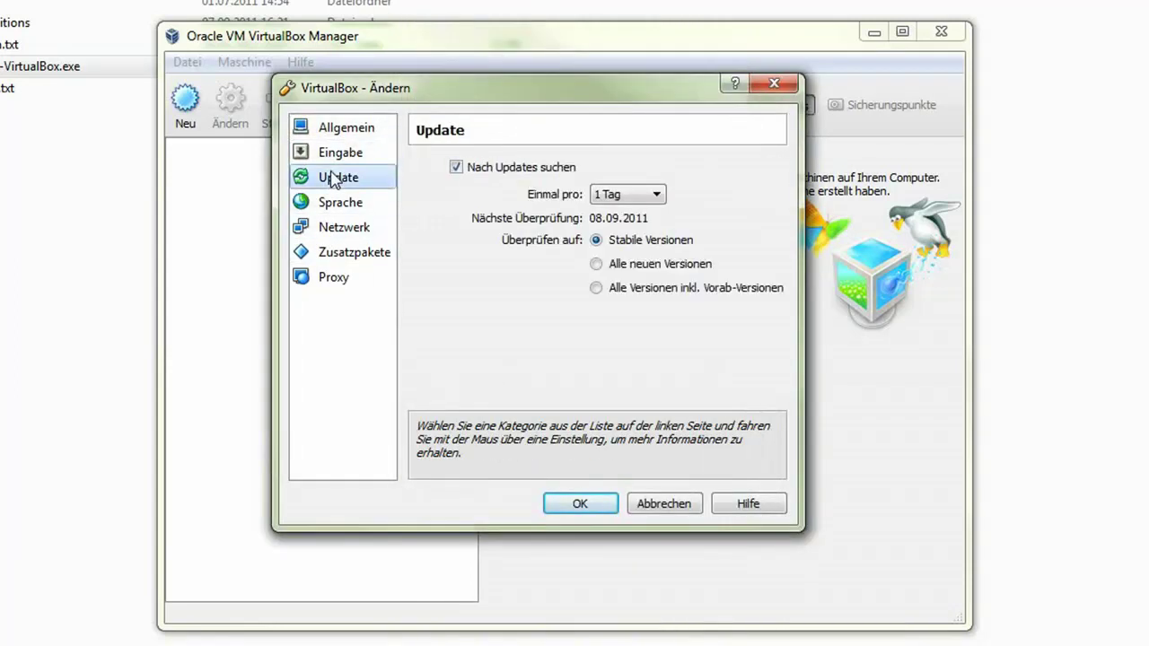
{"action": "left_click", "coordinate": [457, 168]}
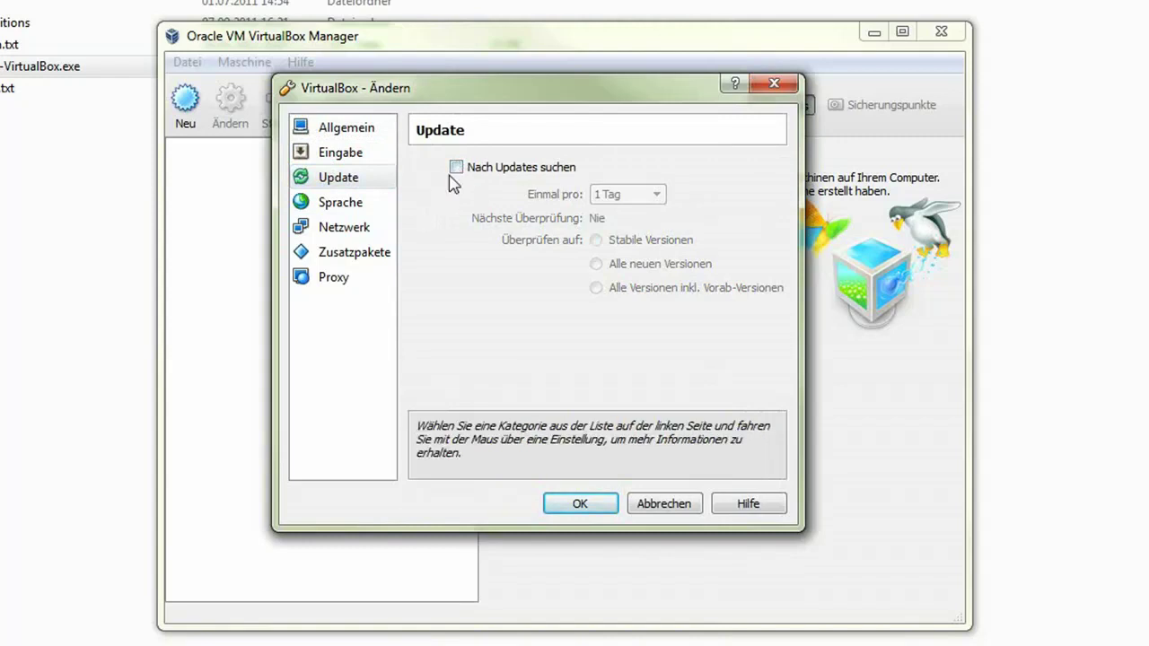
{"action": "left_click", "coordinate": [345, 209]}
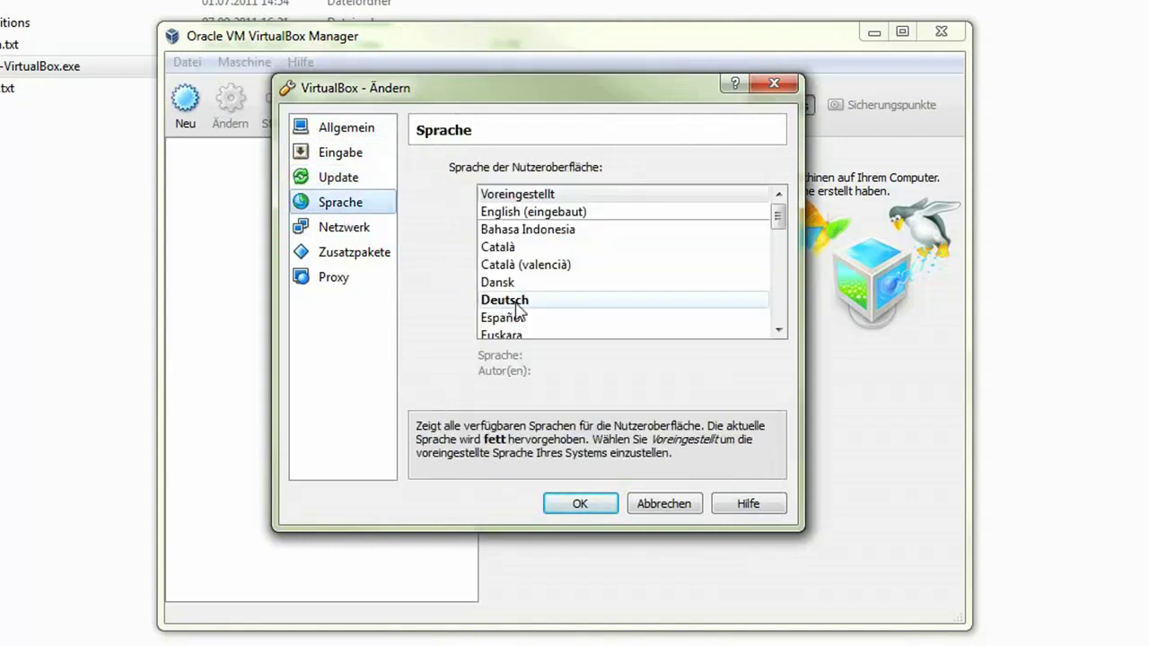
{"action": "left_click", "coordinate": [333, 235]}
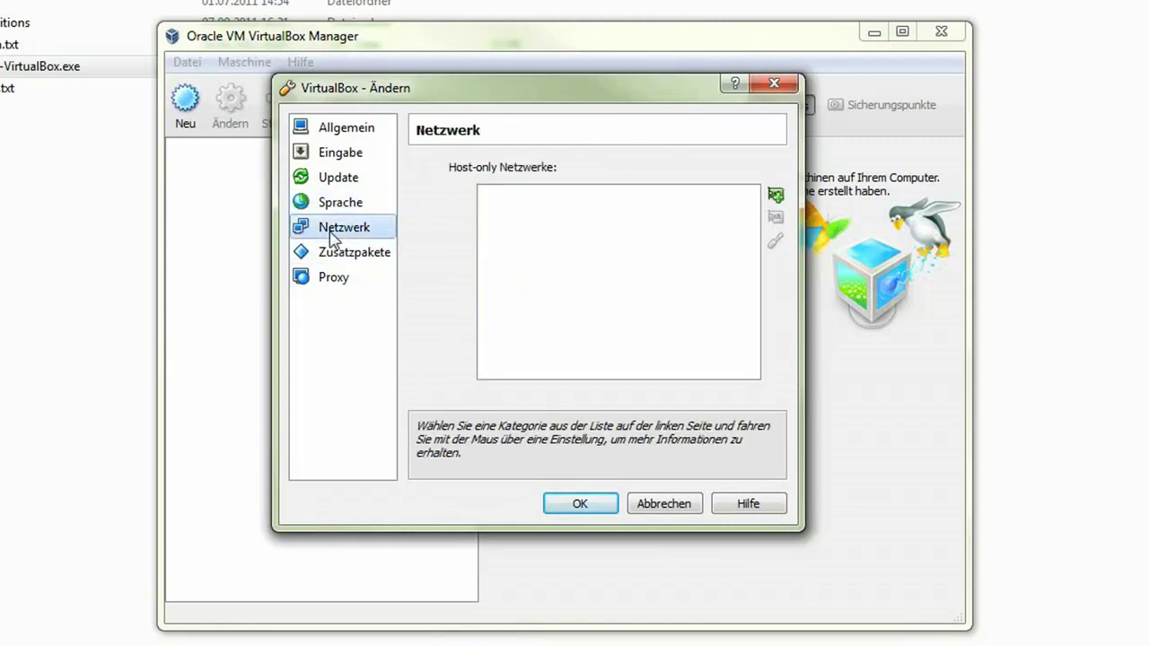
Step: Choose the Oracle VM VirtualBox Extension Pack 4.1.2-73507 file from the VirtualBoxPortable folder on drive N: as the extension package to add
{"action": "left_click", "coordinate": [330, 249]}
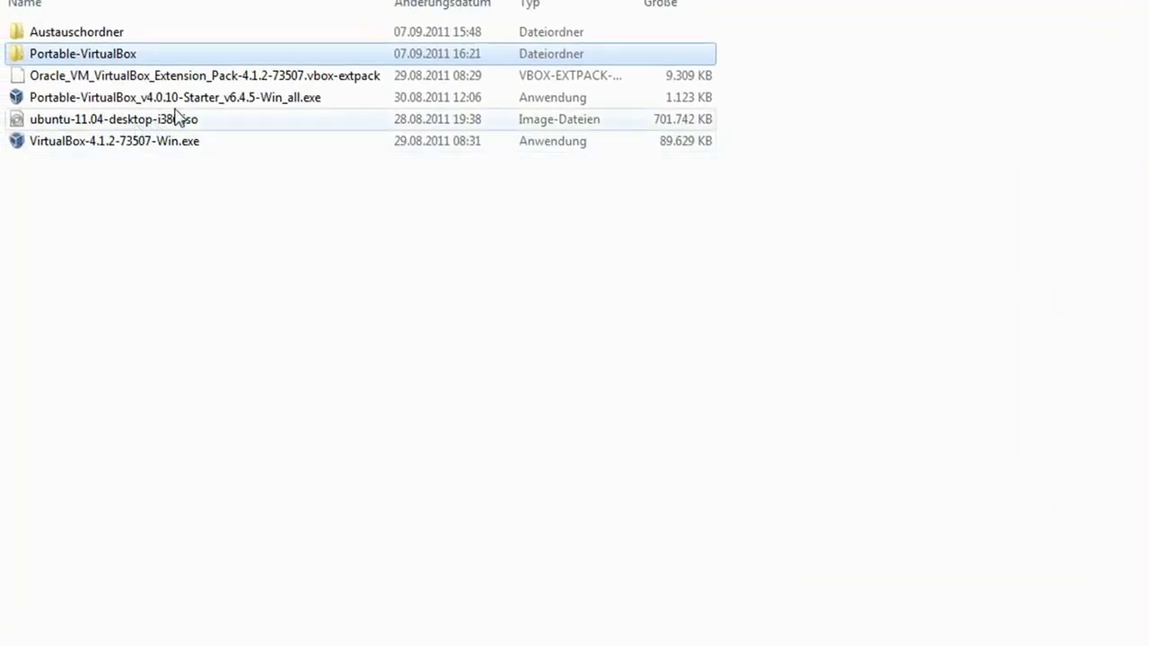
{"action": "mouse_move", "coordinate": [181, 81]}
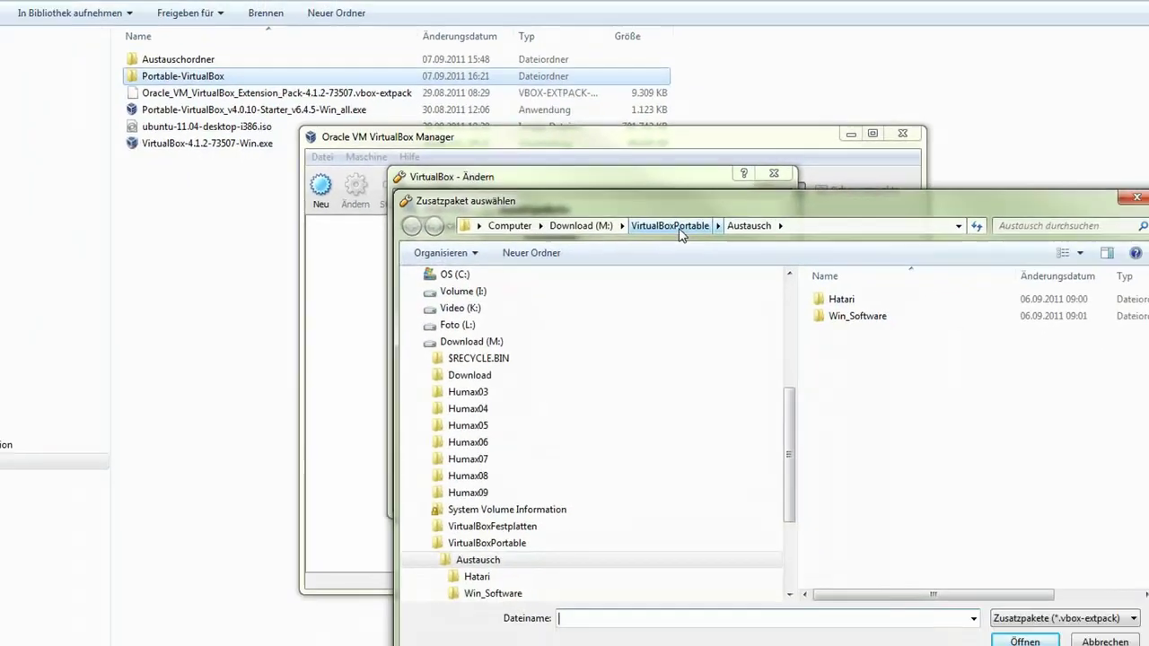
{"action": "left_click", "coordinate": [679, 227]}
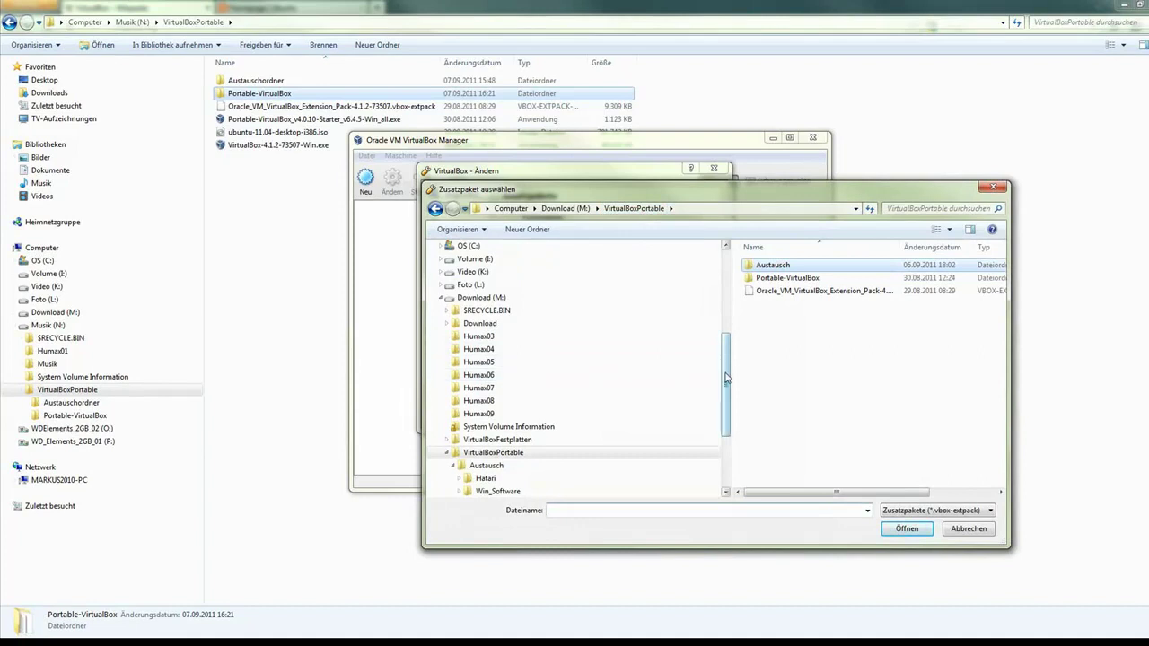
{"action": "left_click_drag", "start_coordinate": [727, 378], "coordinate": [727, 414]}
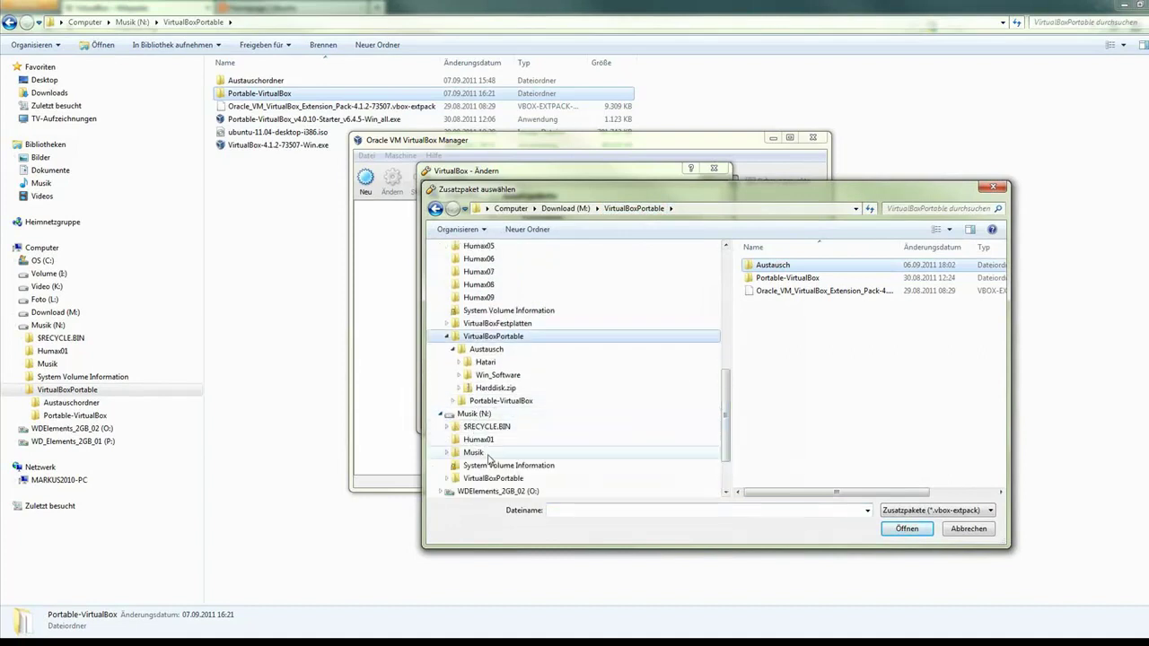
{"action": "left_click", "coordinate": [447, 483]}
{"action": "left_click", "coordinate": [490, 454]}
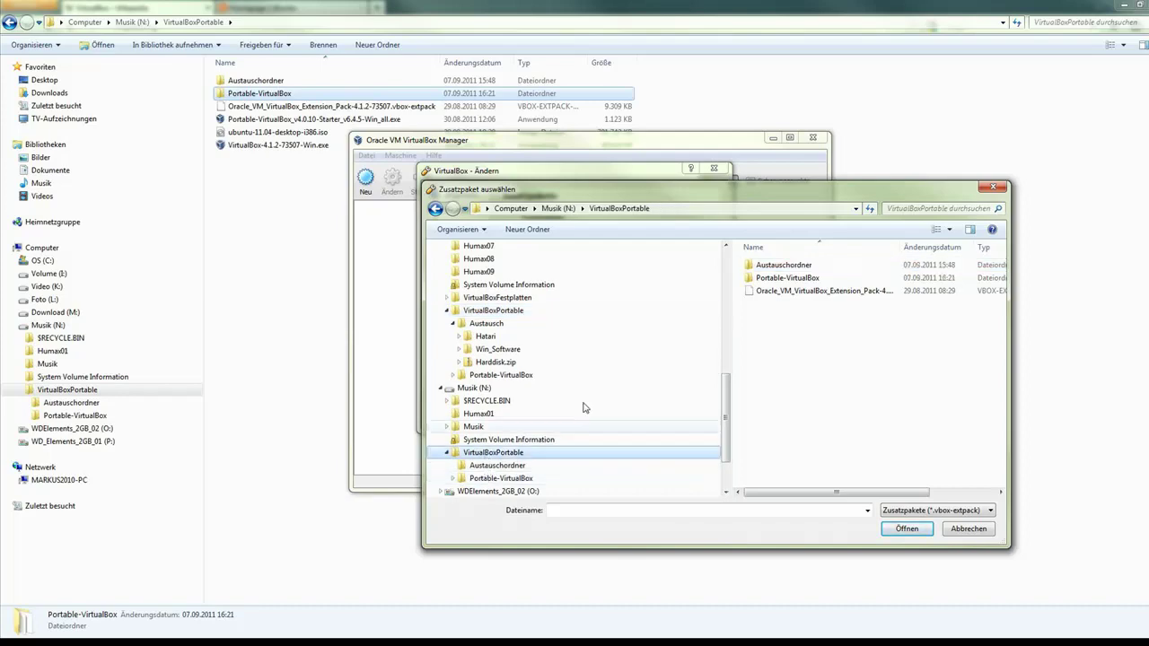
{"action": "left_click", "coordinate": [842, 292]}
{"action": "left_click", "coordinate": [906, 530]}
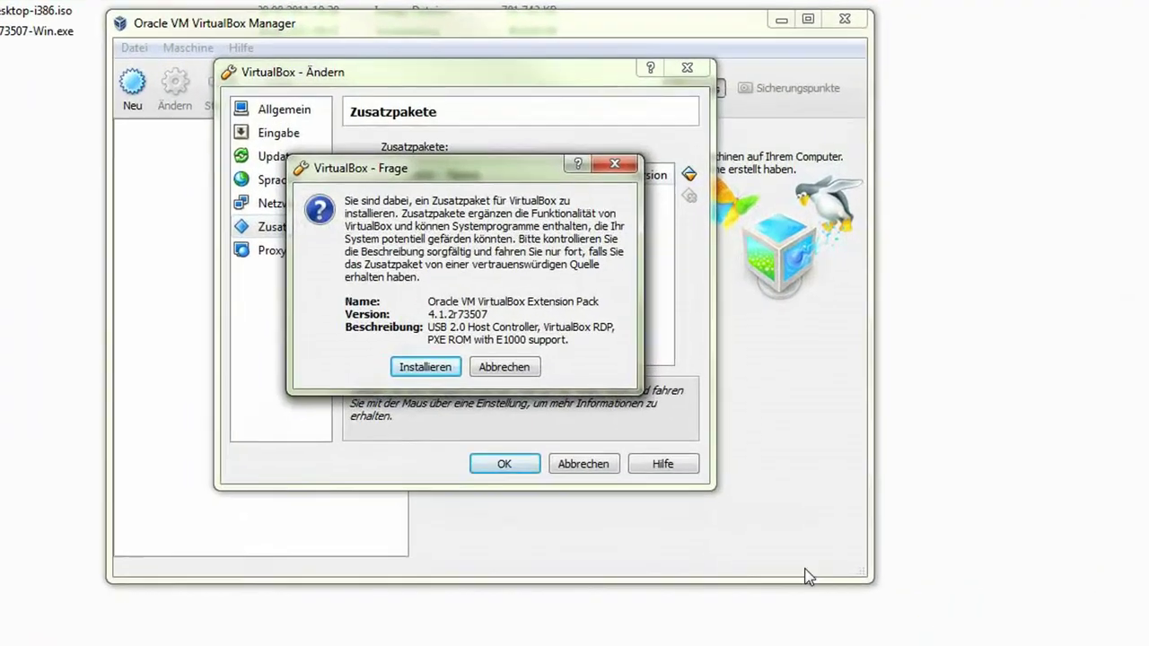
Step: Install the Oracle VM VirtualBox Extension Pack, accept its license to the end and save the global settings
{"action": "left_click", "coordinate": [413, 365]}
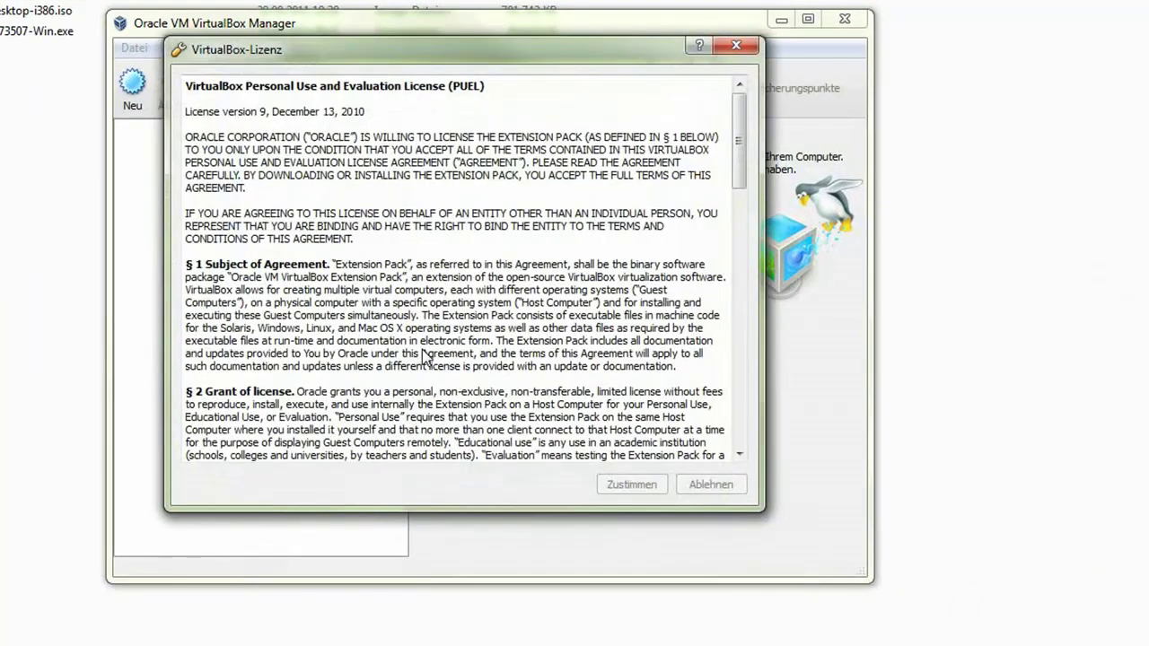
{"action": "left_click_drag", "start_coordinate": [743, 184], "coordinate": [747, 465]}
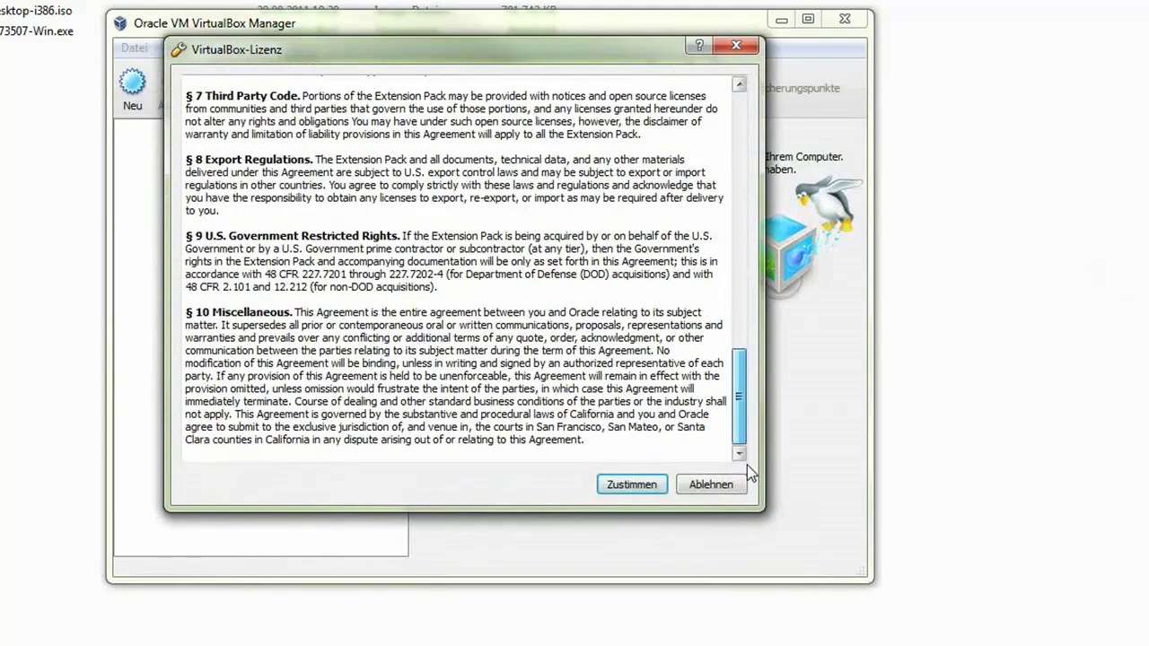
{"action": "left_click", "coordinate": [631, 484]}
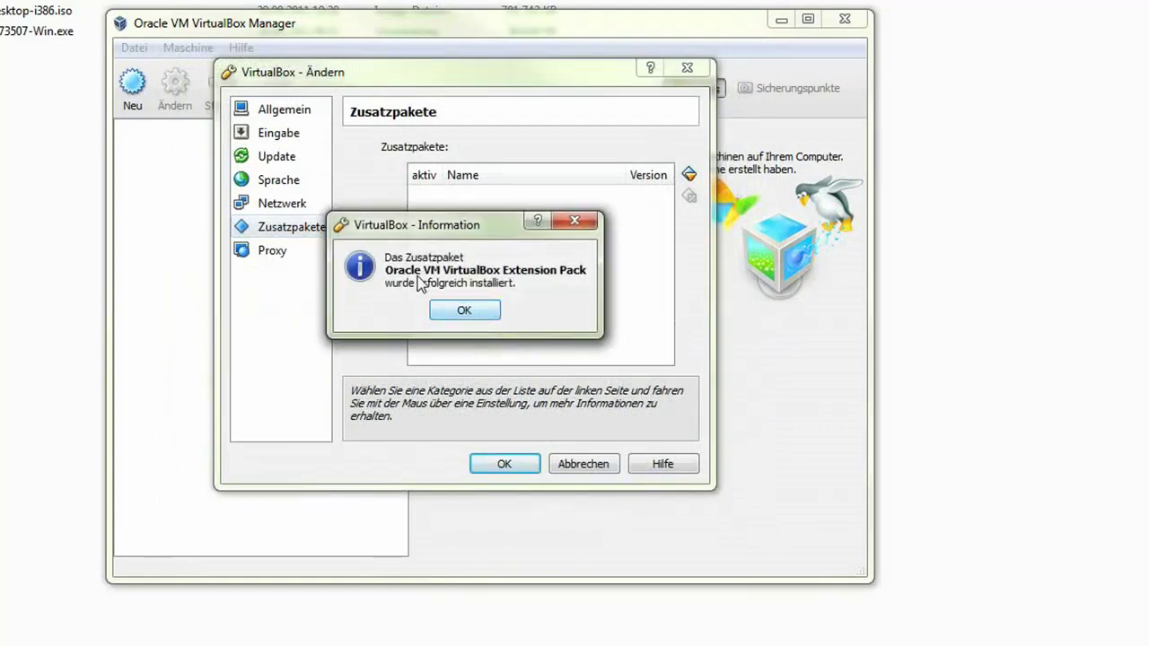
{"action": "left_click", "coordinate": [479, 312]}
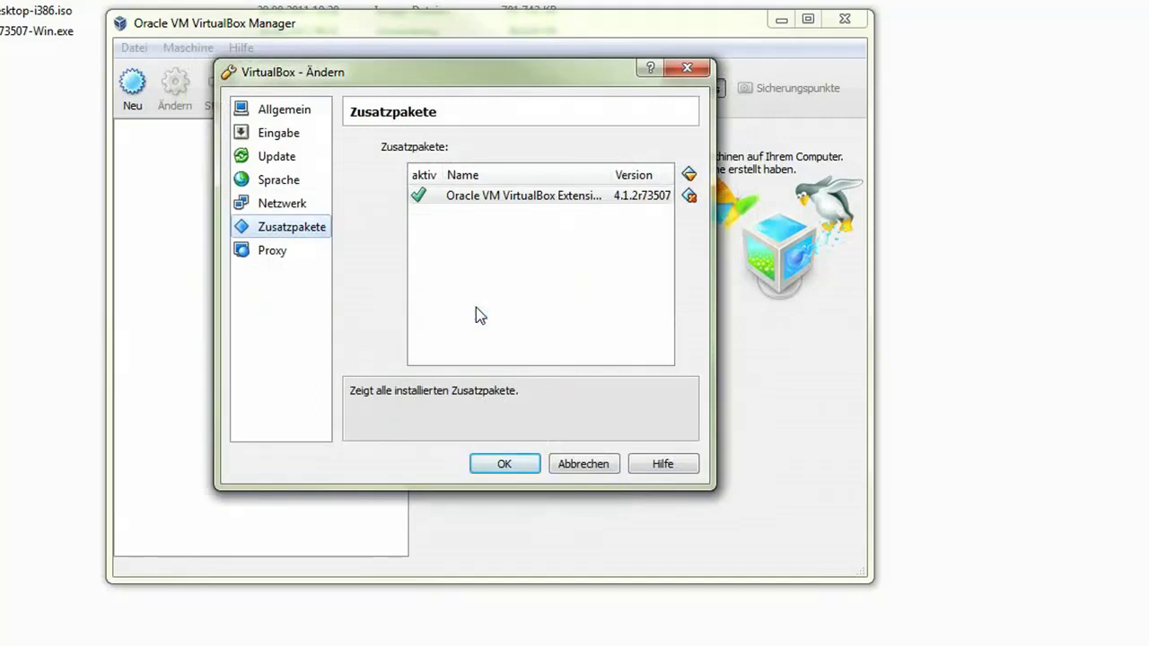
{"action": "left_click", "coordinate": [505, 464]}
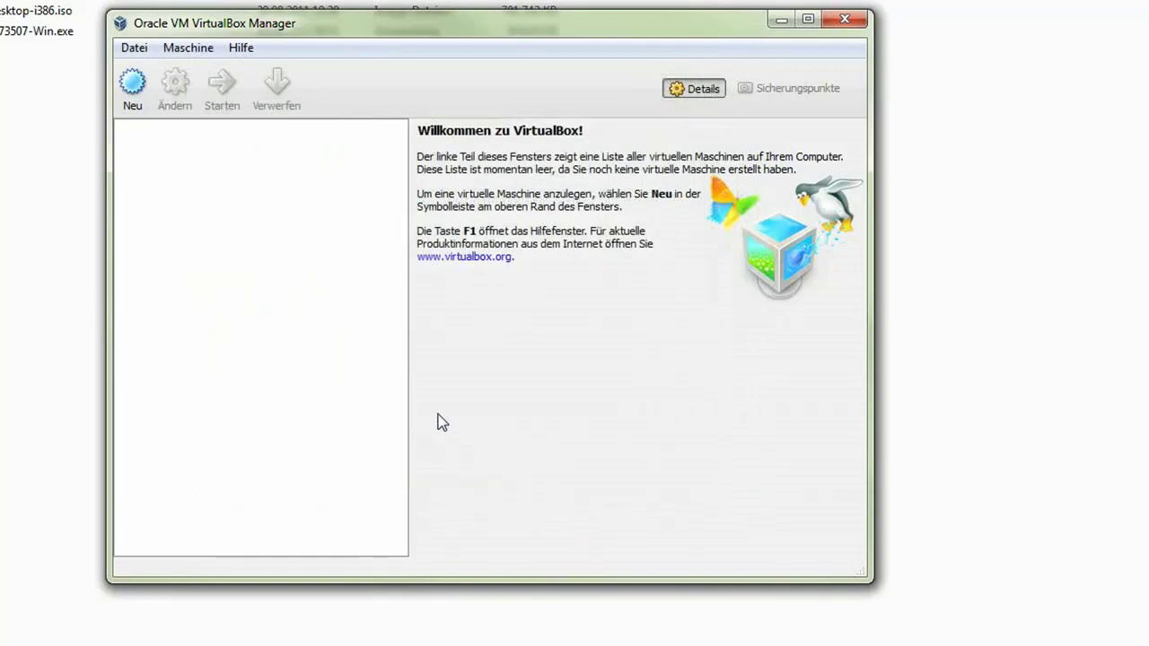
Step: Start a new virtual machine named Ubuntu 11.04 with Linux as operating system and Ubuntu as version
{"action": "left_click", "coordinate": [184, 47]}
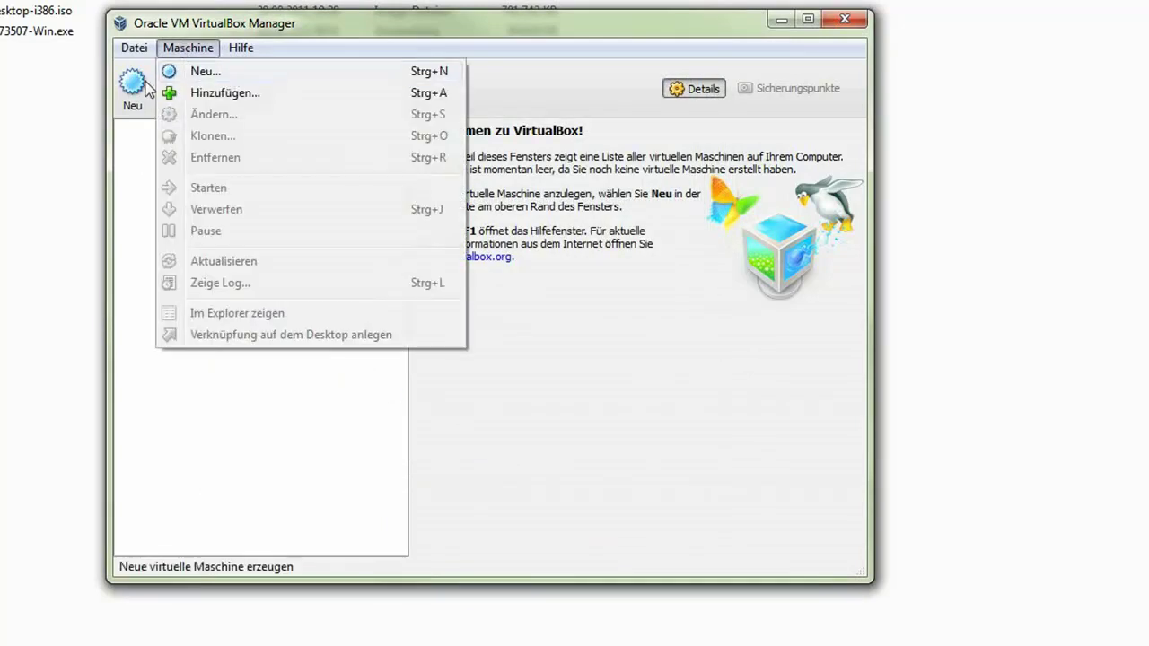
{"action": "left_click", "coordinate": [216, 71]}
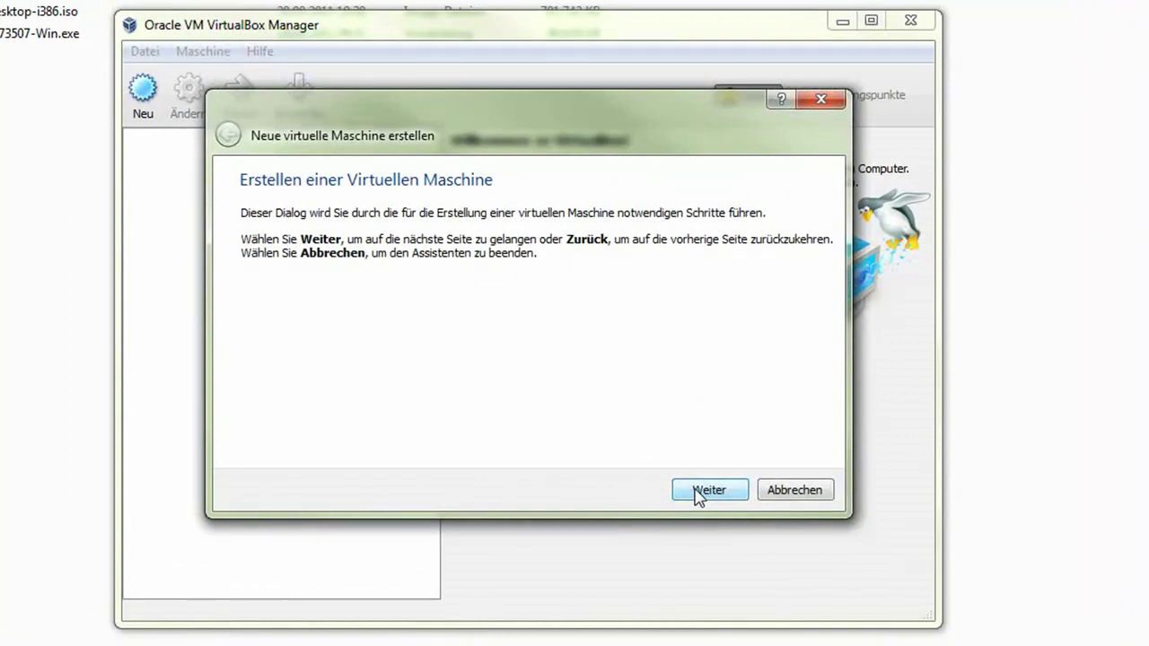
{"action": "left_click", "coordinate": [698, 492]}
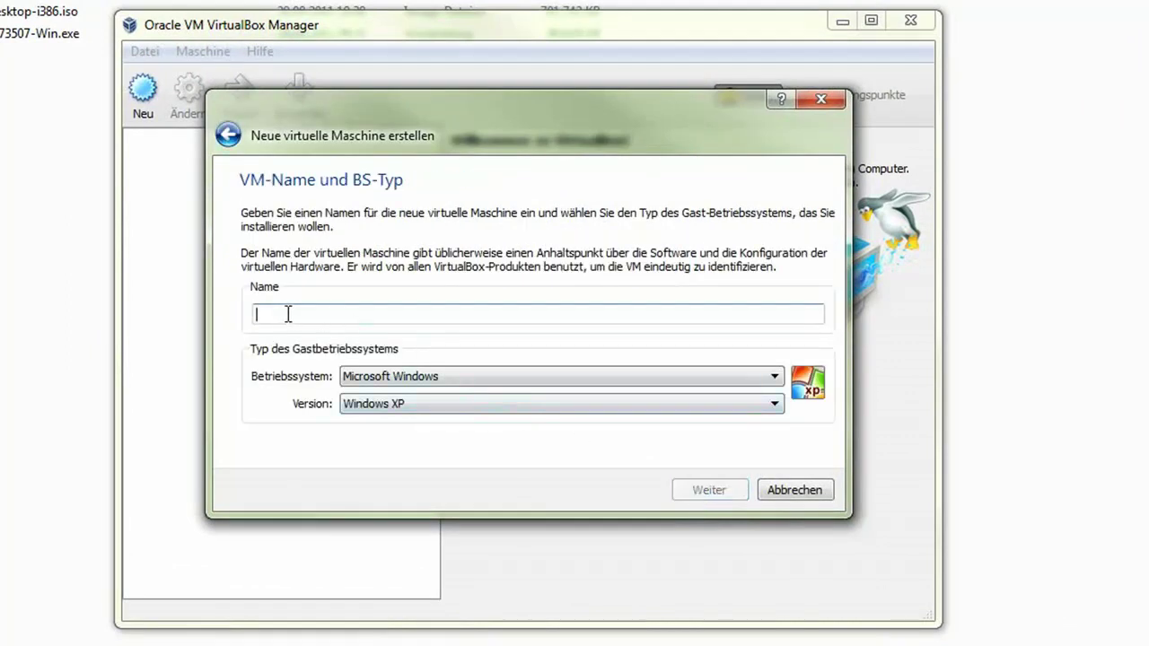
{"action": "type", "text": "Ubuntu 11.04"}
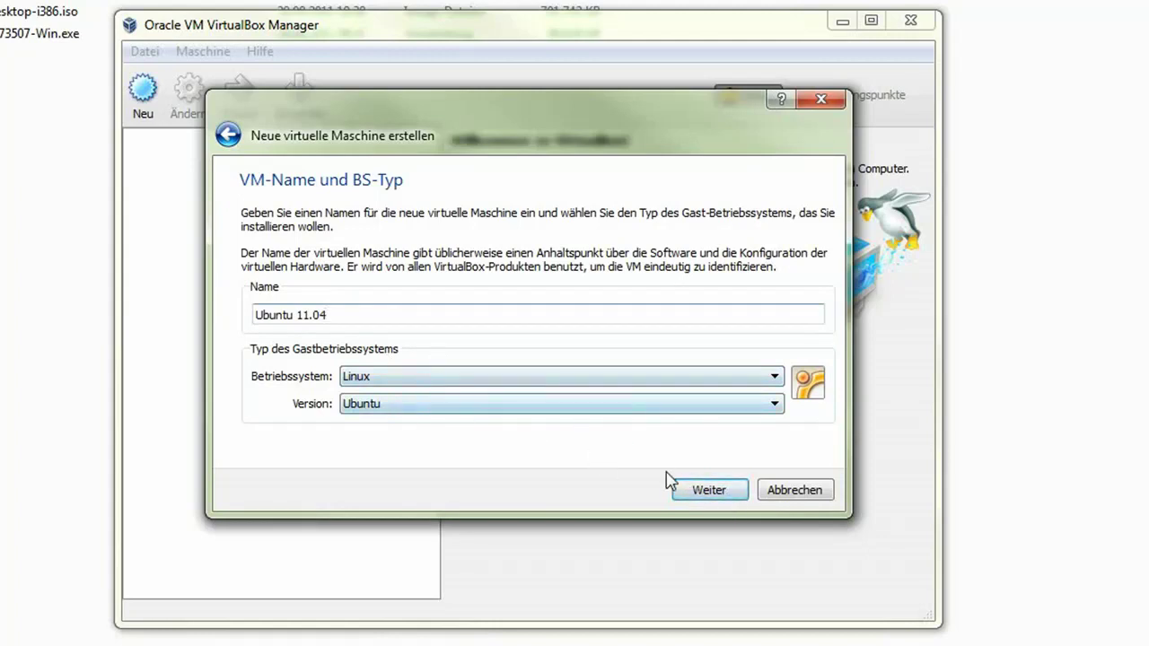
{"action": "left_click", "coordinate": [710, 491]}
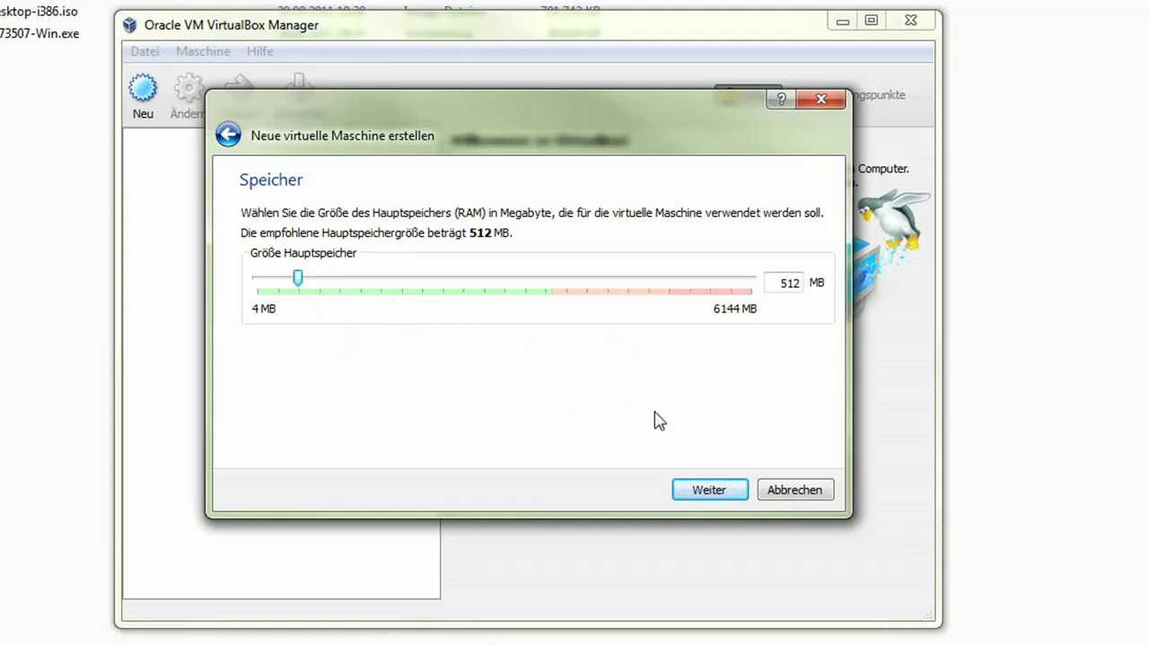
Step: Accept 512 MB of memory and choose a new boot disk as a dynamically allocated VDI image
{"action": "left_click", "coordinate": [695, 496]}
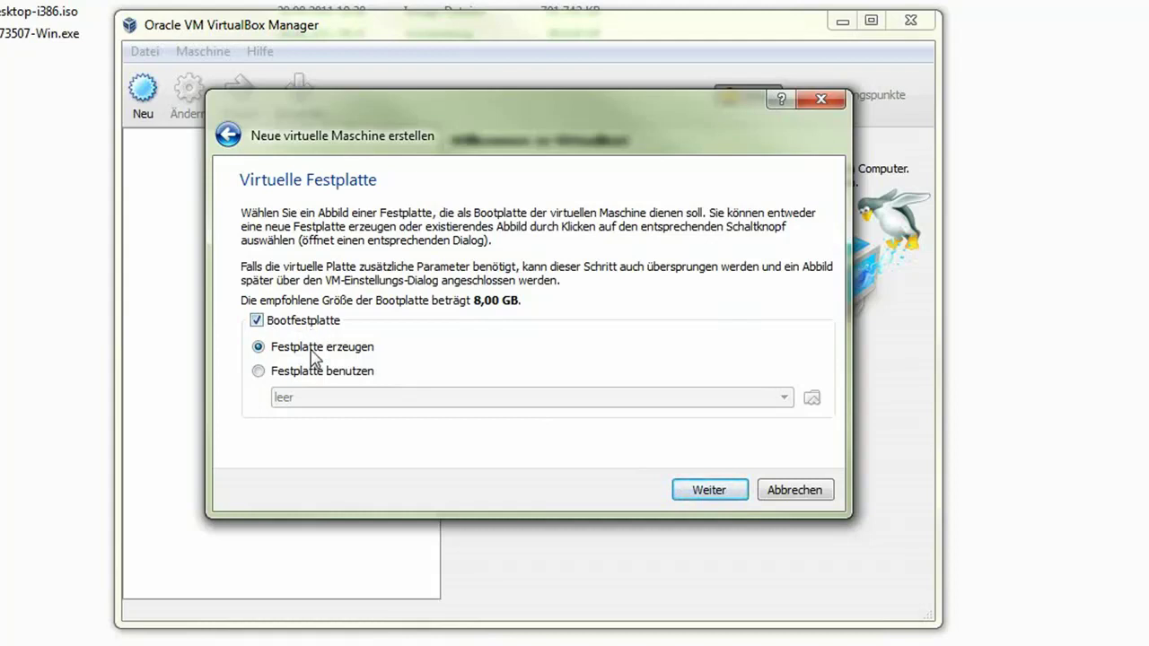
{"action": "left_click", "coordinate": [708, 491]}
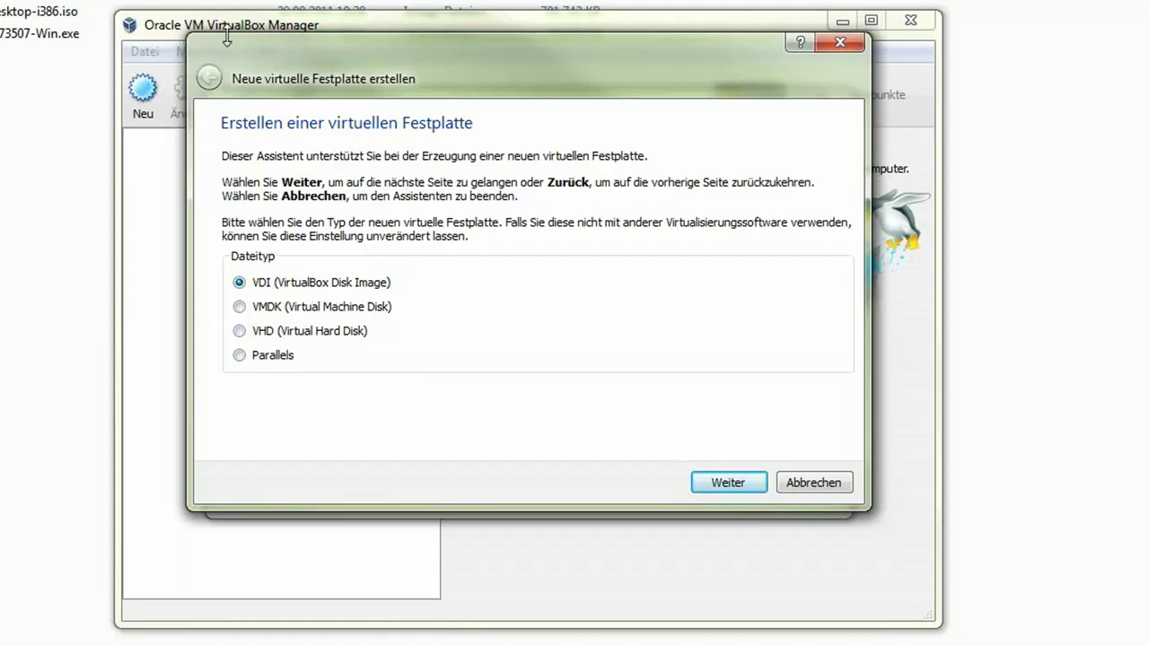
{"action": "left_click", "coordinate": [725, 492]}
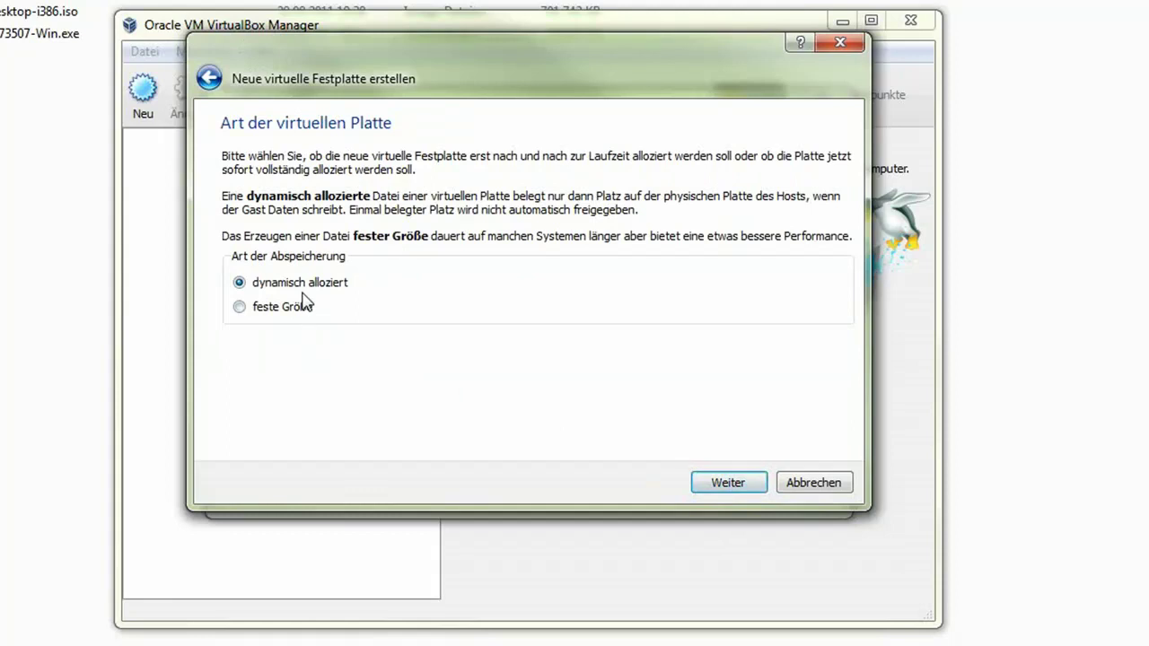
{"action": "left_click", "coordinate": [716, 485]}
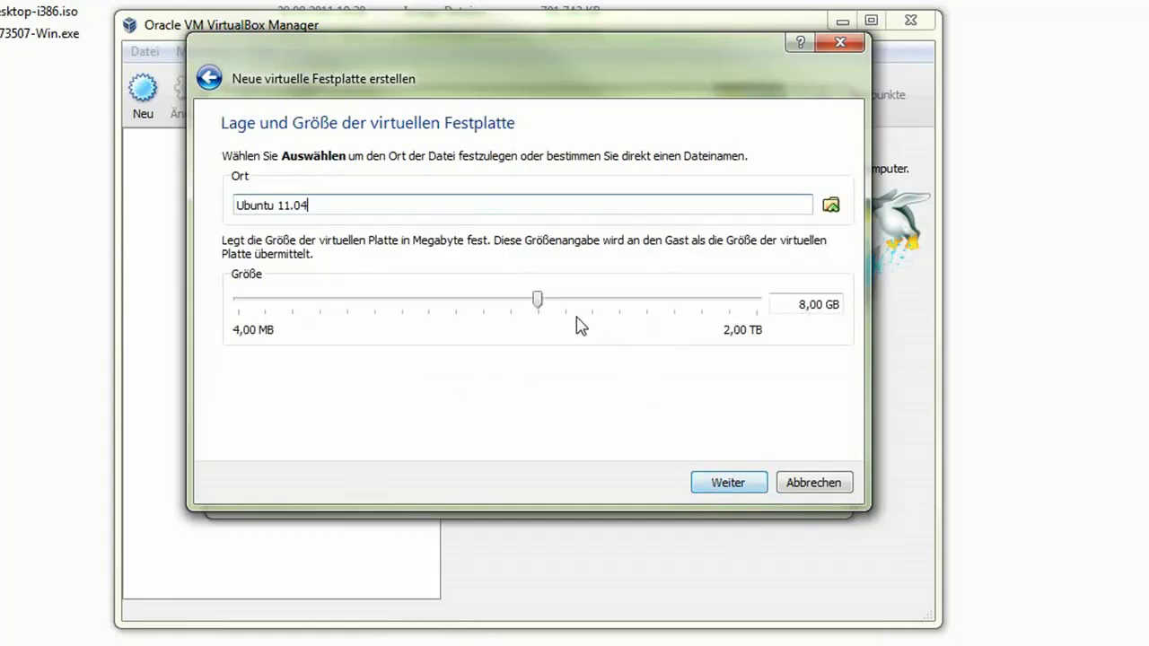
Step: Set the virtual disk size to 8,23 GB, keep Ubuntu 11.04 as its location, and create the disk and the machine
{"action": "left_click_drag", "start_coordinate": [538, 299], "coordinate": [551, 307]}
{"action": "mouse_move", "coordinate": [543, 304]}
{"action": "left_mouse_down"}
{"action": "mouse_move", "coordinate": [573, 303]}
{"action": "mouse_move", "coordinate": [543, 307]}
{"action": "left_mouse_up"}
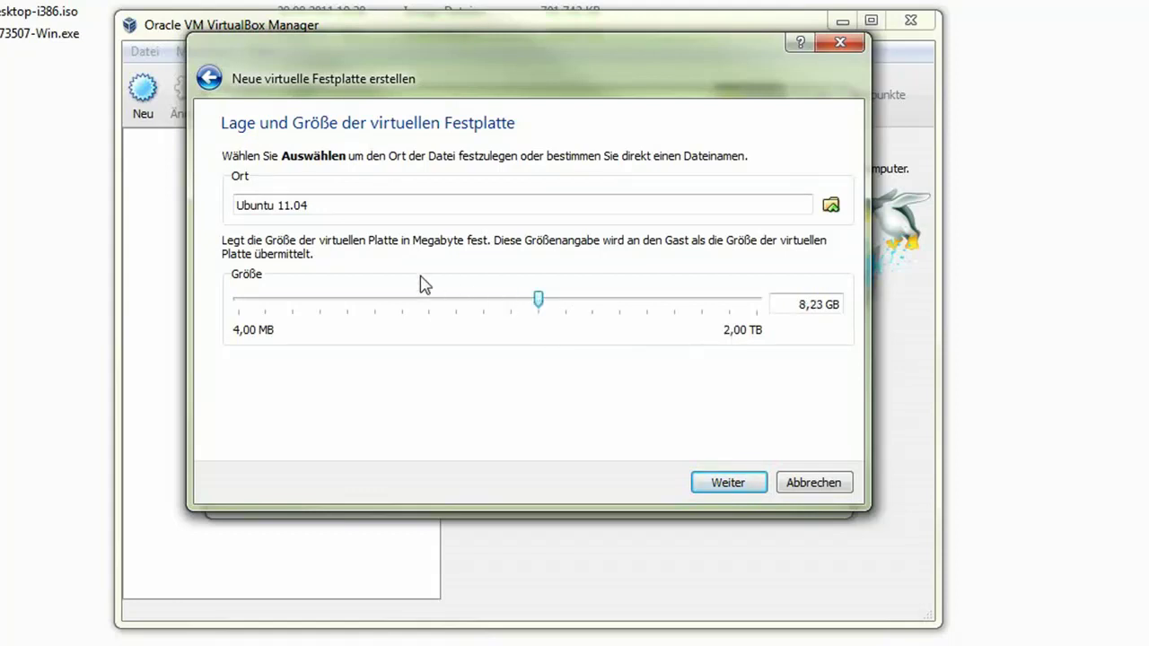
{"action": "left_click", "coordinate": [341, 200]}
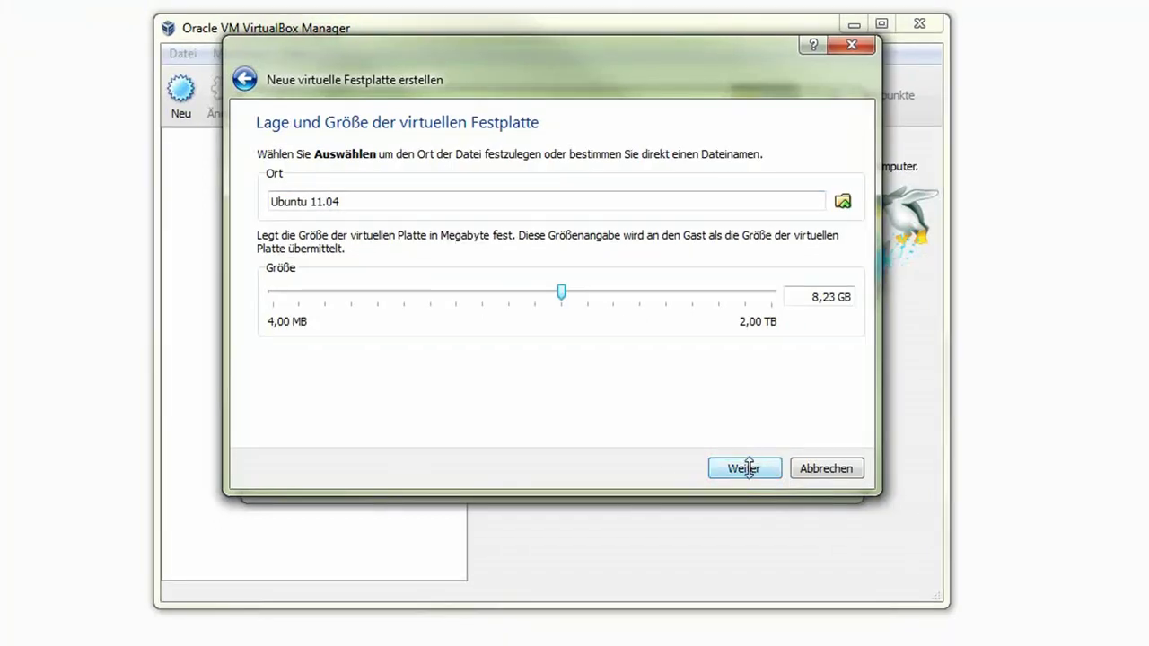
{"action": "left_click", "coordinate": [748, 468]}
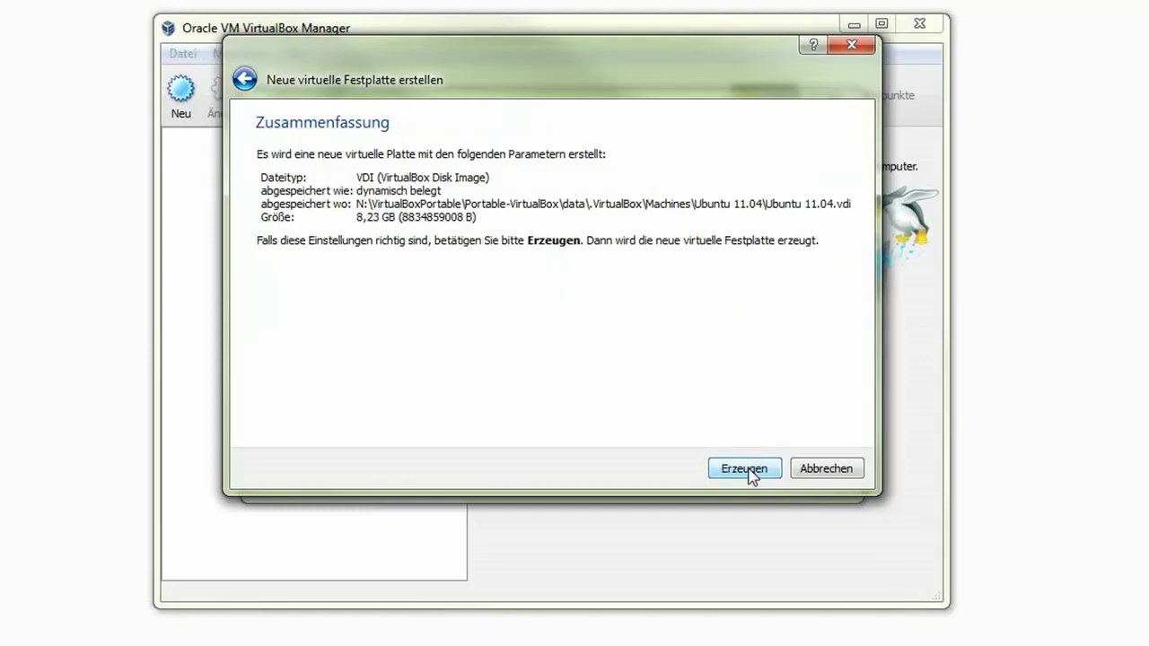
{"action": "left_click", "coordinate": [749, 469]}
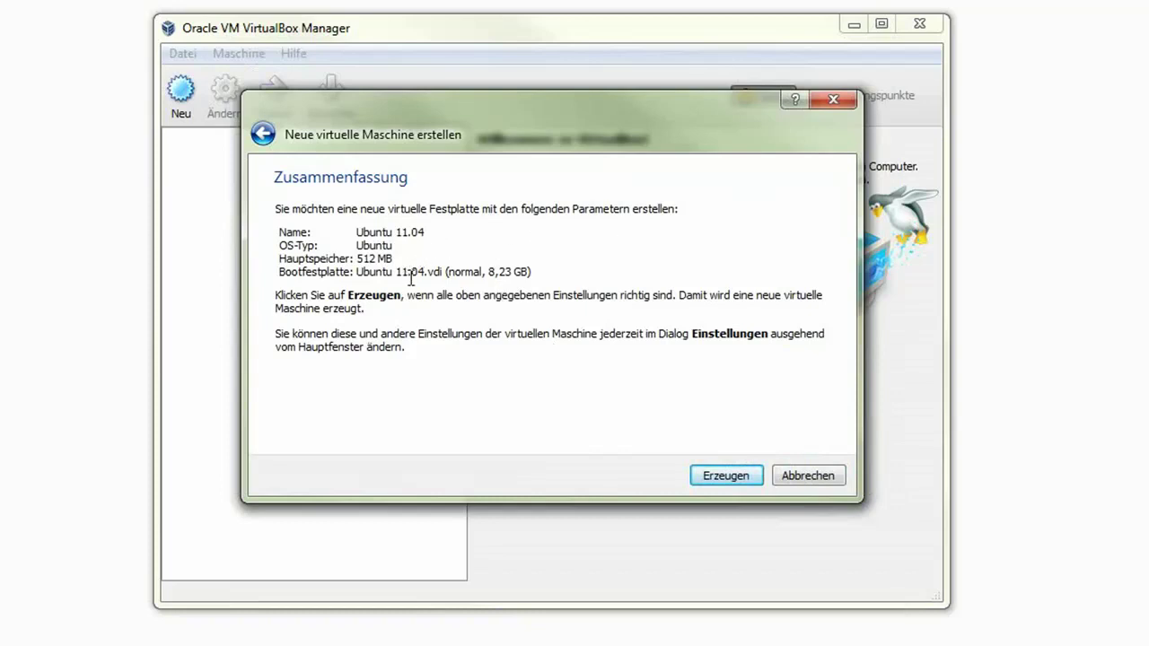
{"action": "left_click", "coordinate": [723, 476]}
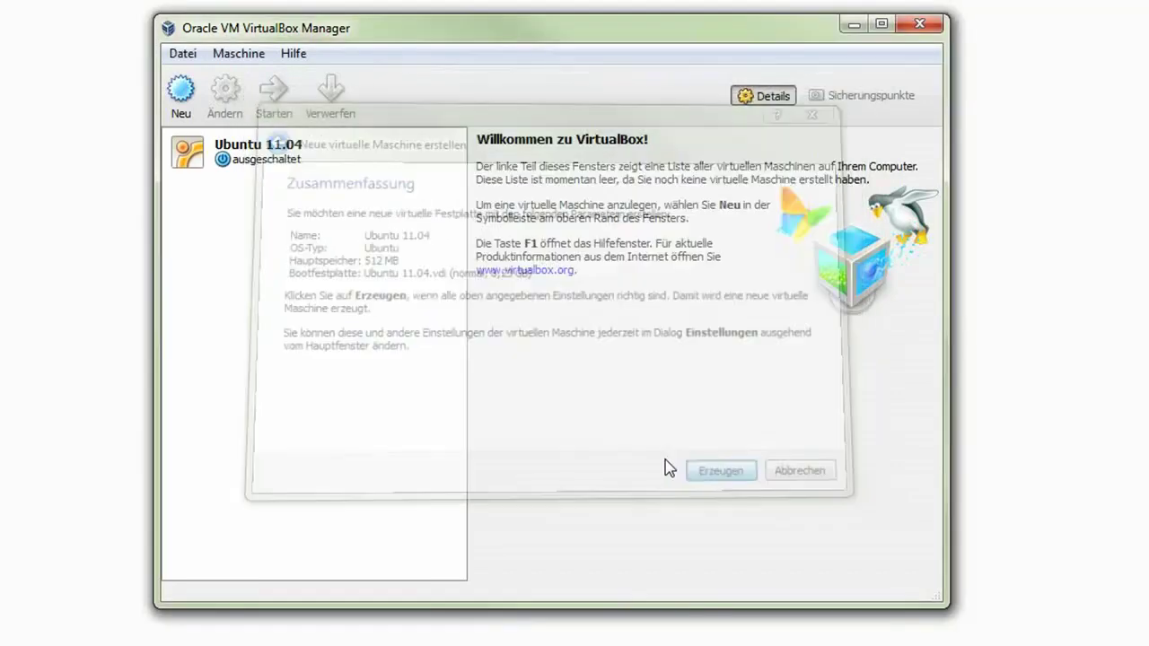